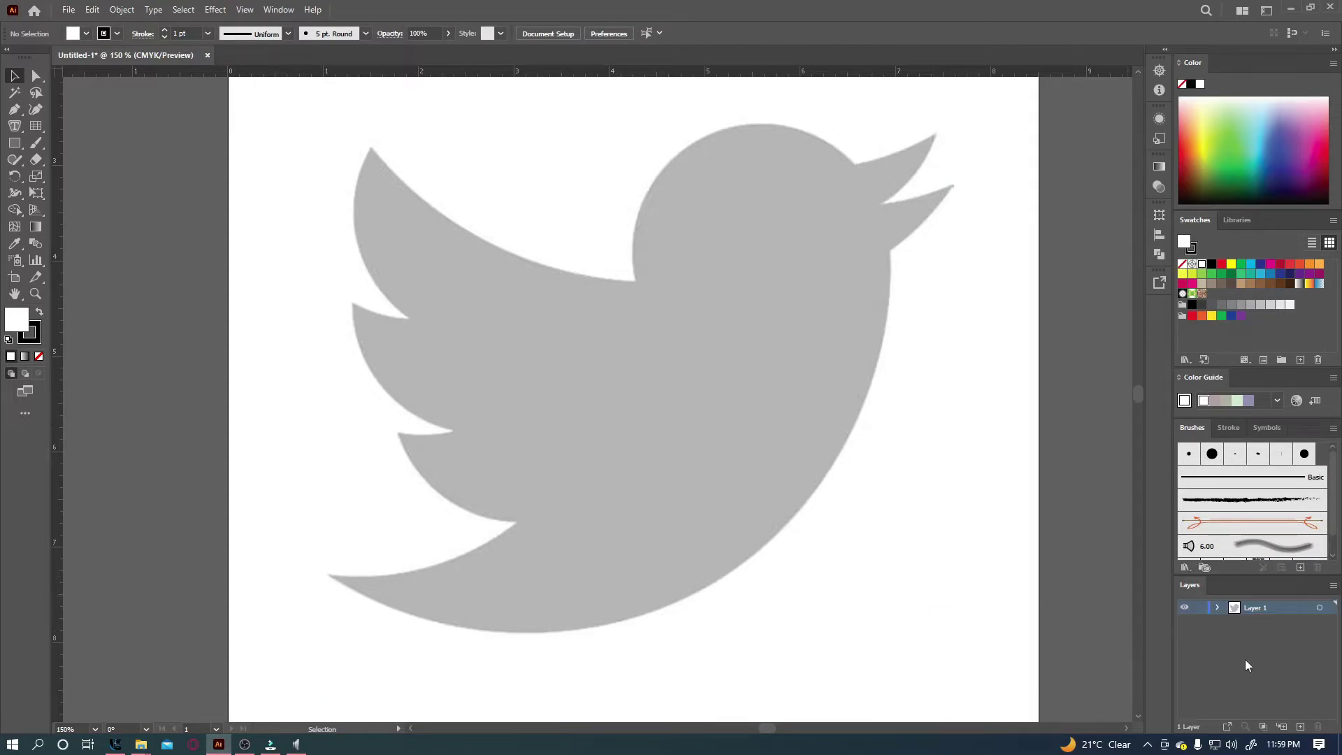
# Lock the bird reference on Layer 1, add Layer 2 above it, and set fill to none
pyautogui.click(1200, 608)
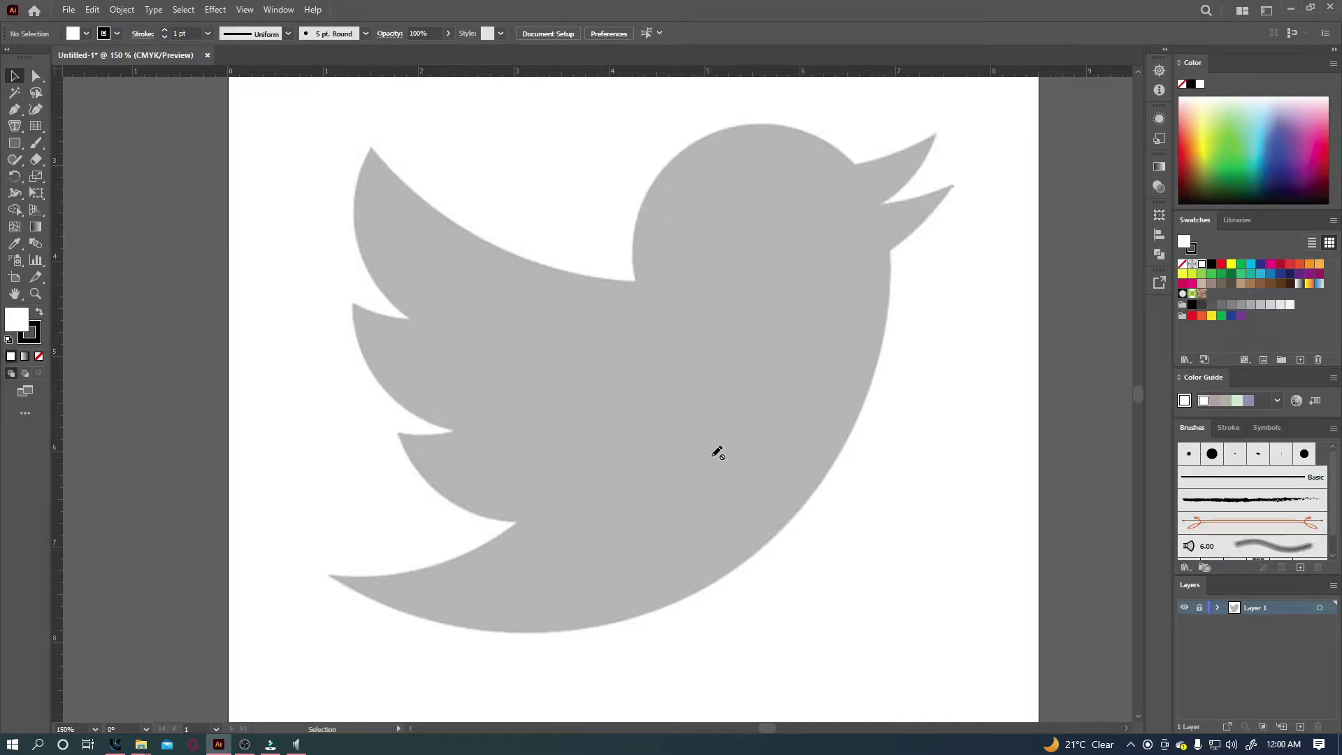
pyautogui.click(1300, 727)
pyautogui.click(40, 358)
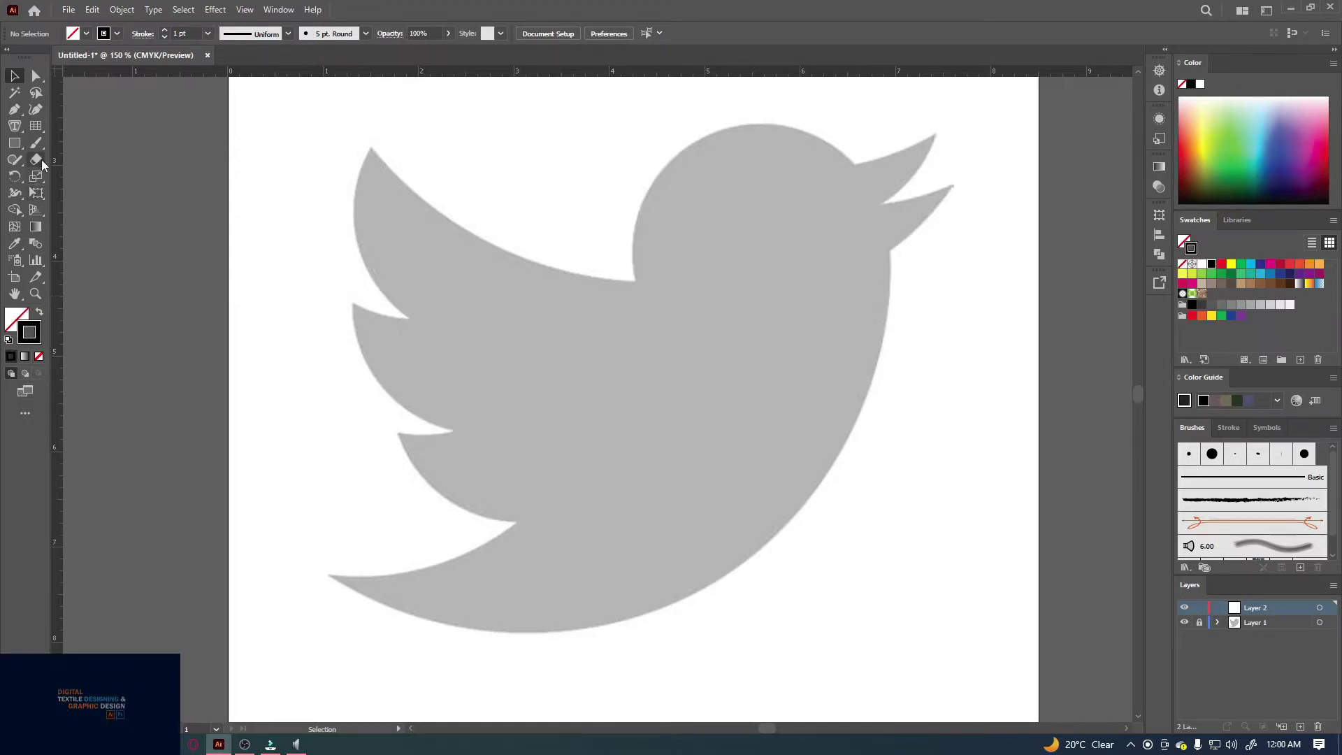
# With the Curvature tool, anchor the wing-head junction, three wing tips and their notches
pyautogui.click(36, 111)
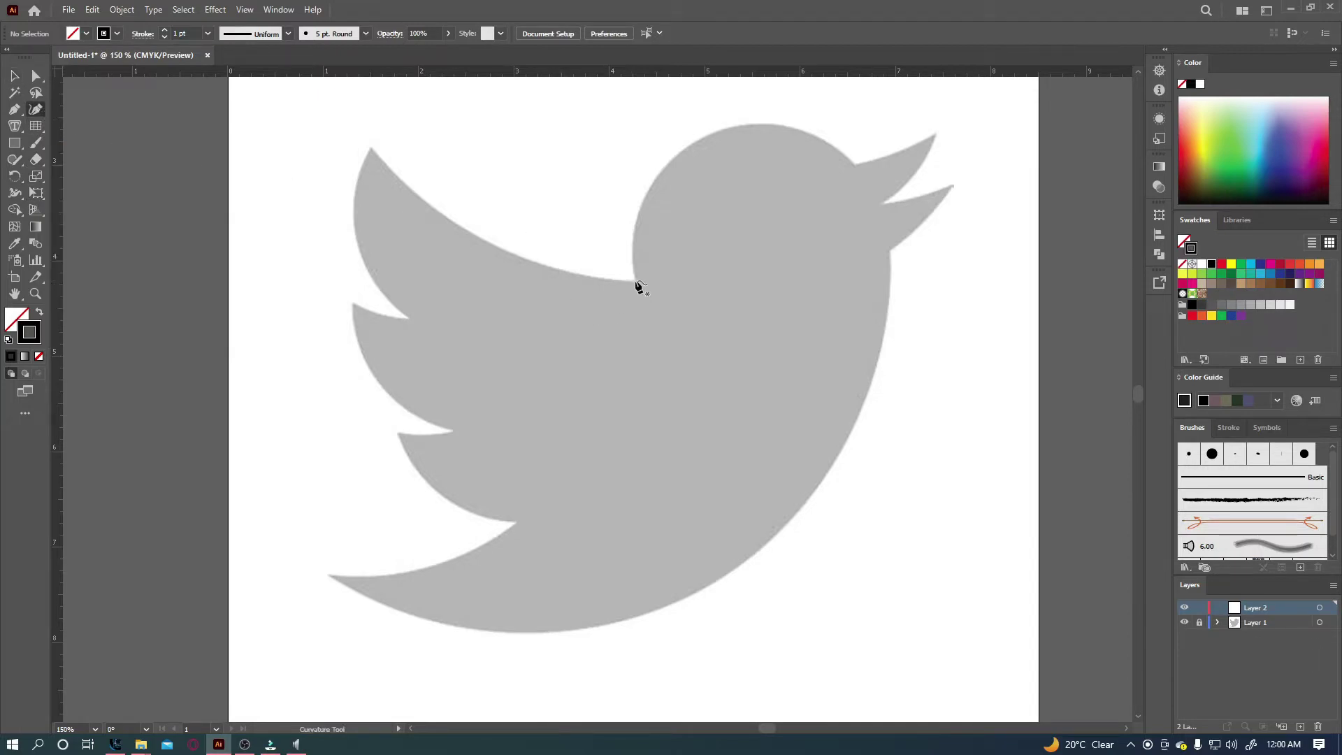
pyautogui.click(635, 280)
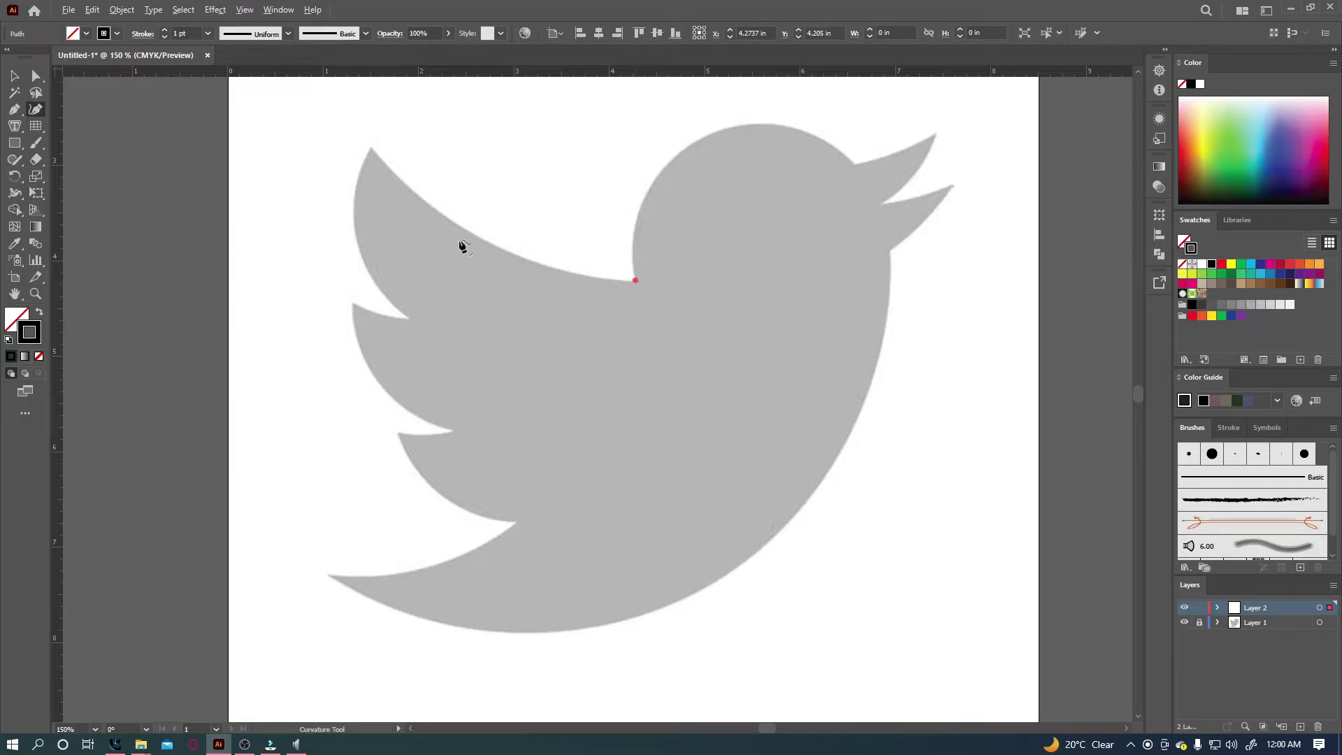
pyautogui.click(369, 147)
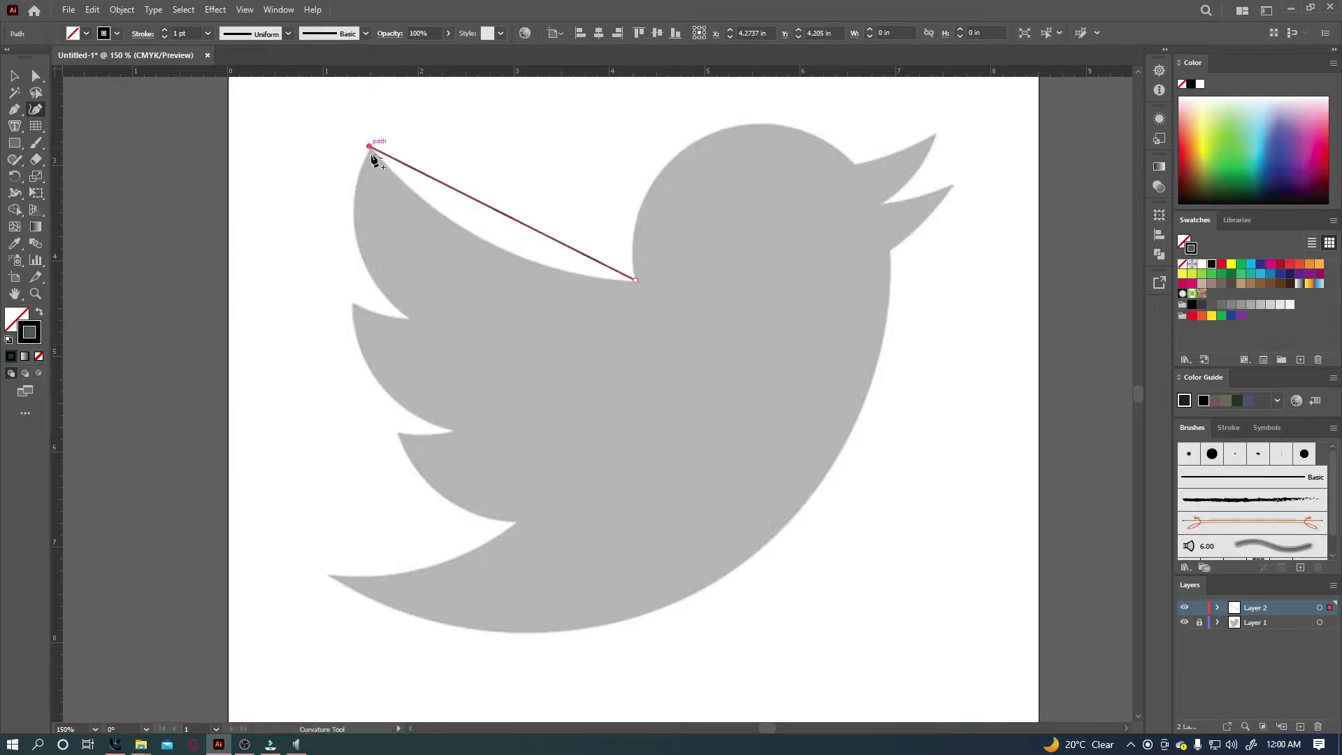
pyautogui.click(411, 318)
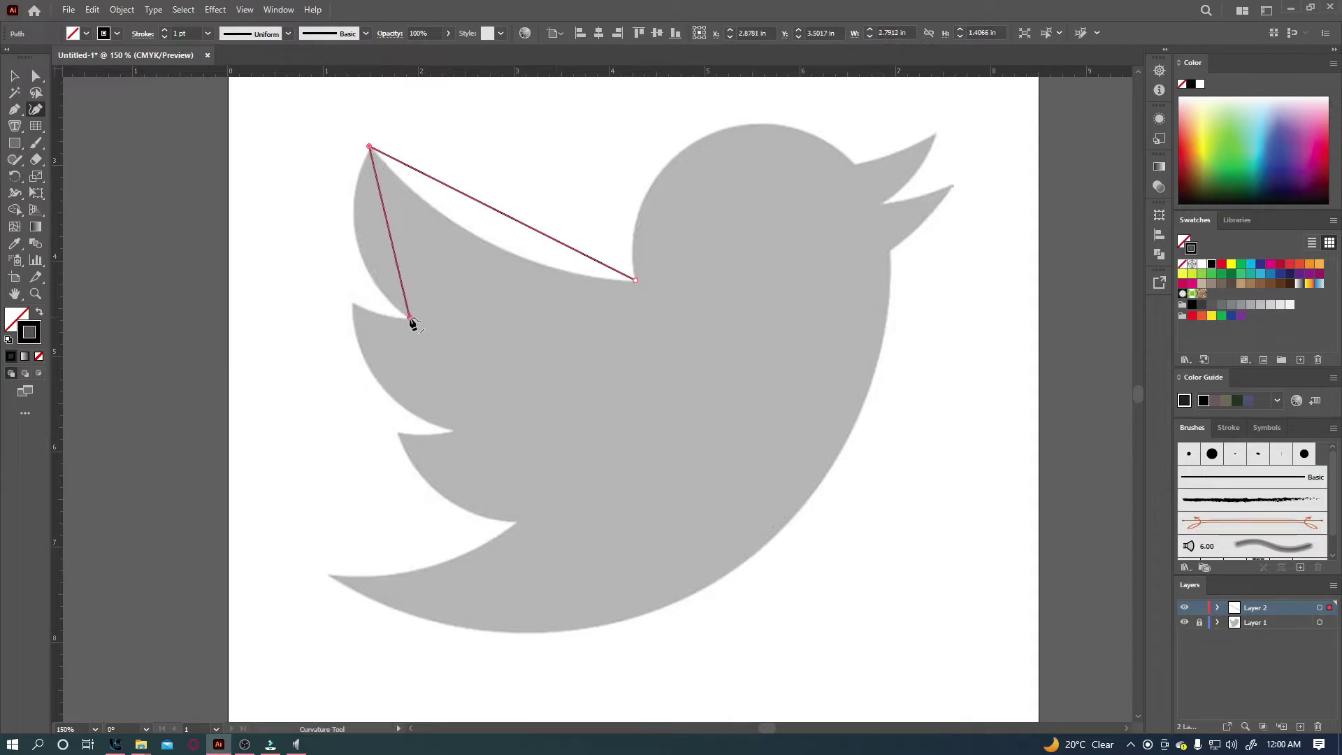
pyautogui.click(351, 305)
pyautogui.click(452, 430)
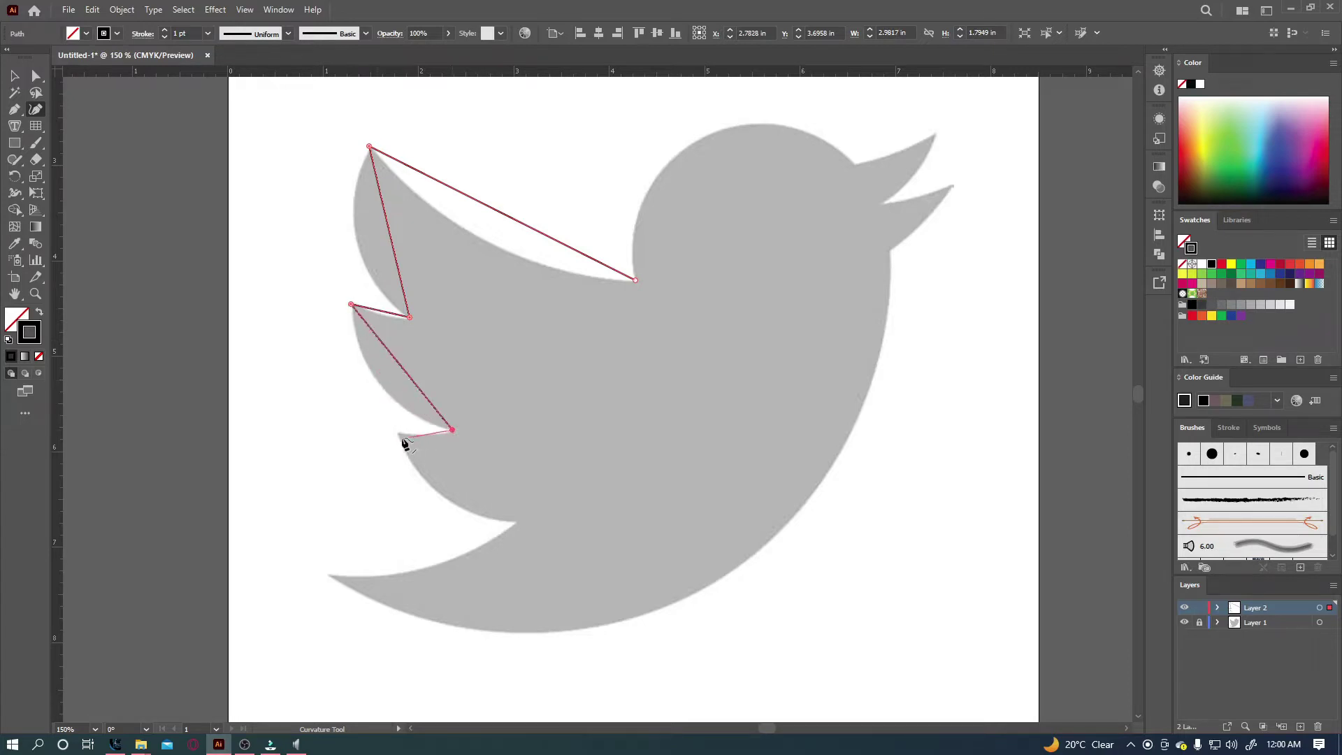
pyautogui.click(398, 433)
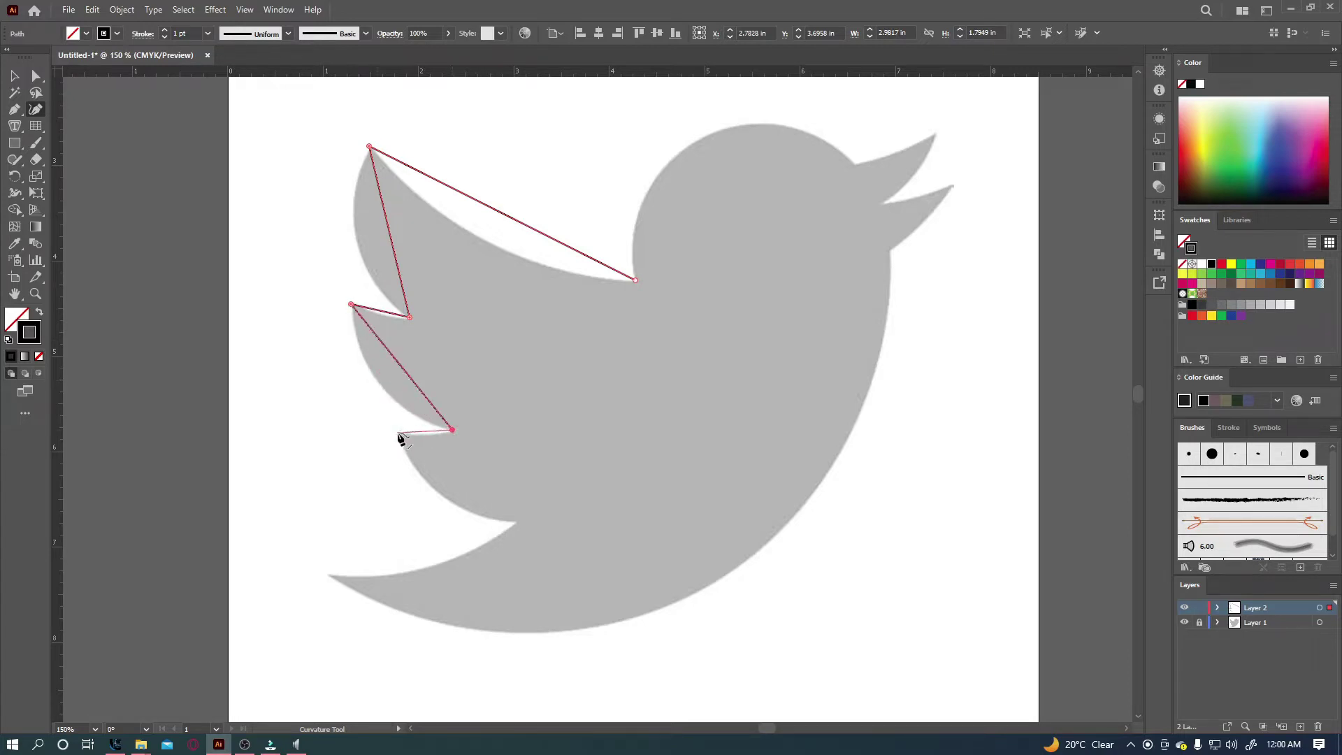
pyautogui.click(514, 522)
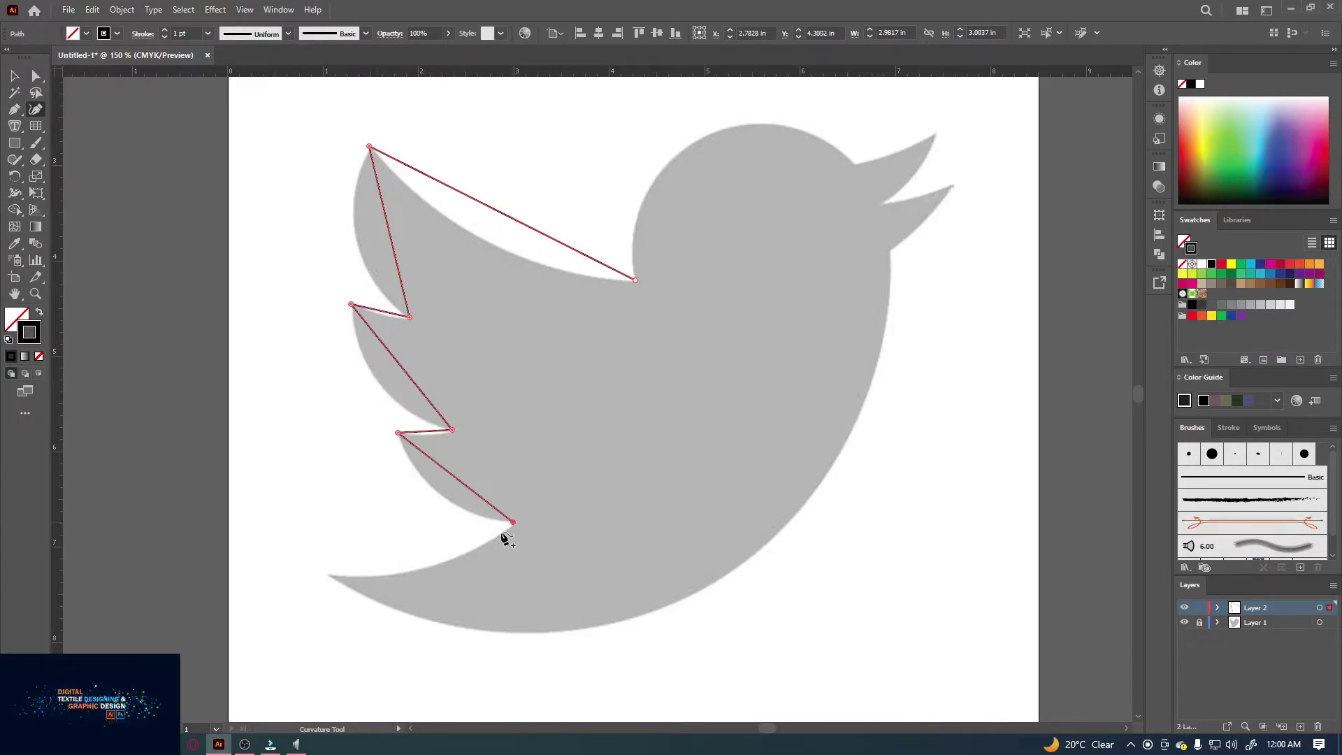
# Add anchors at the tail tip, chest, lower beak tip, beak notch, upper beak tip and head back
pyautogui.click(332, 575)
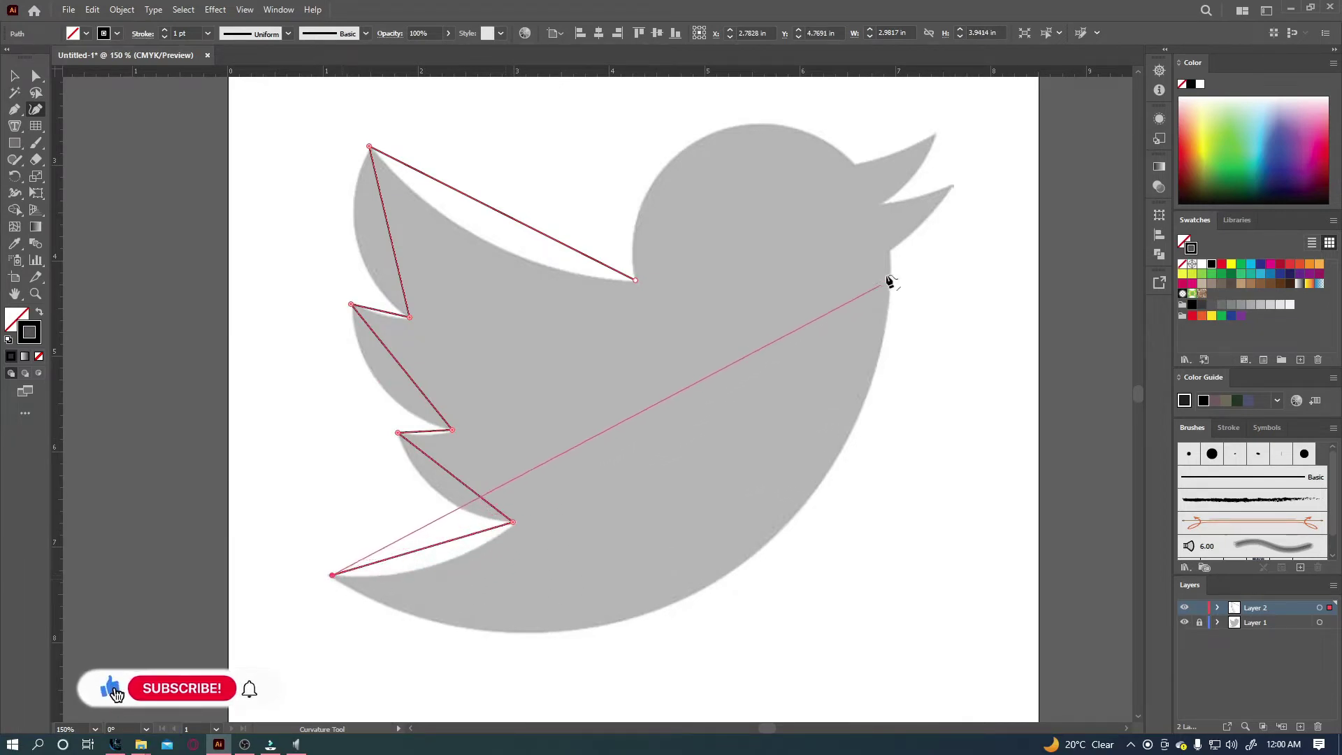
pyautogui.click(890, 250)
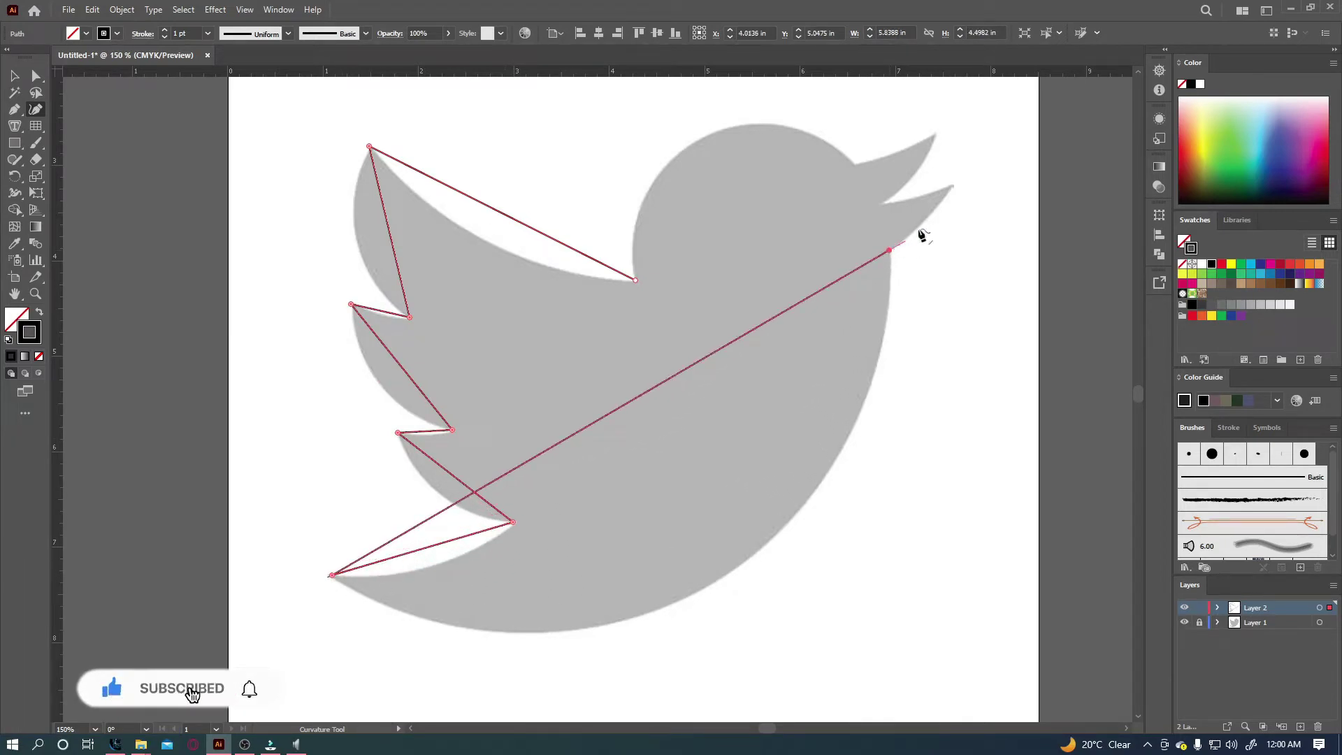
pyautogui.click(954, 184)
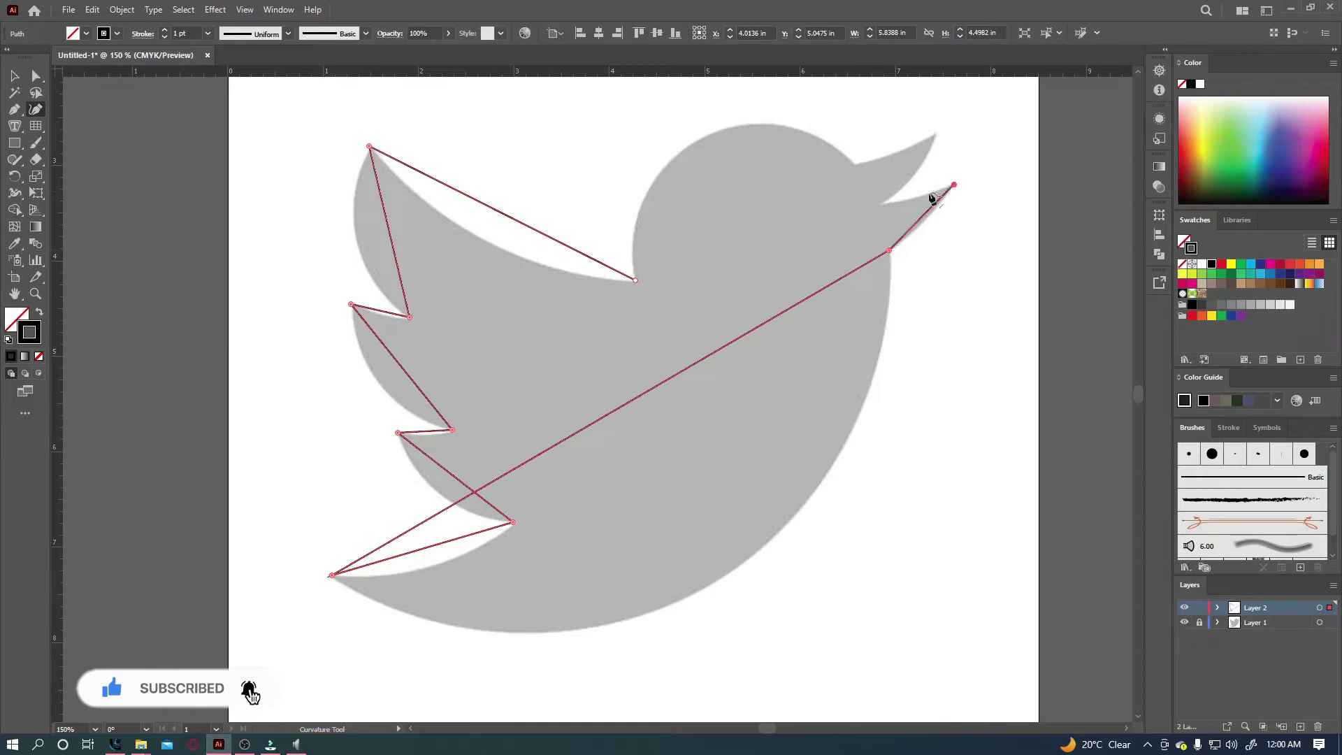
pyautogui.click(881, 205)
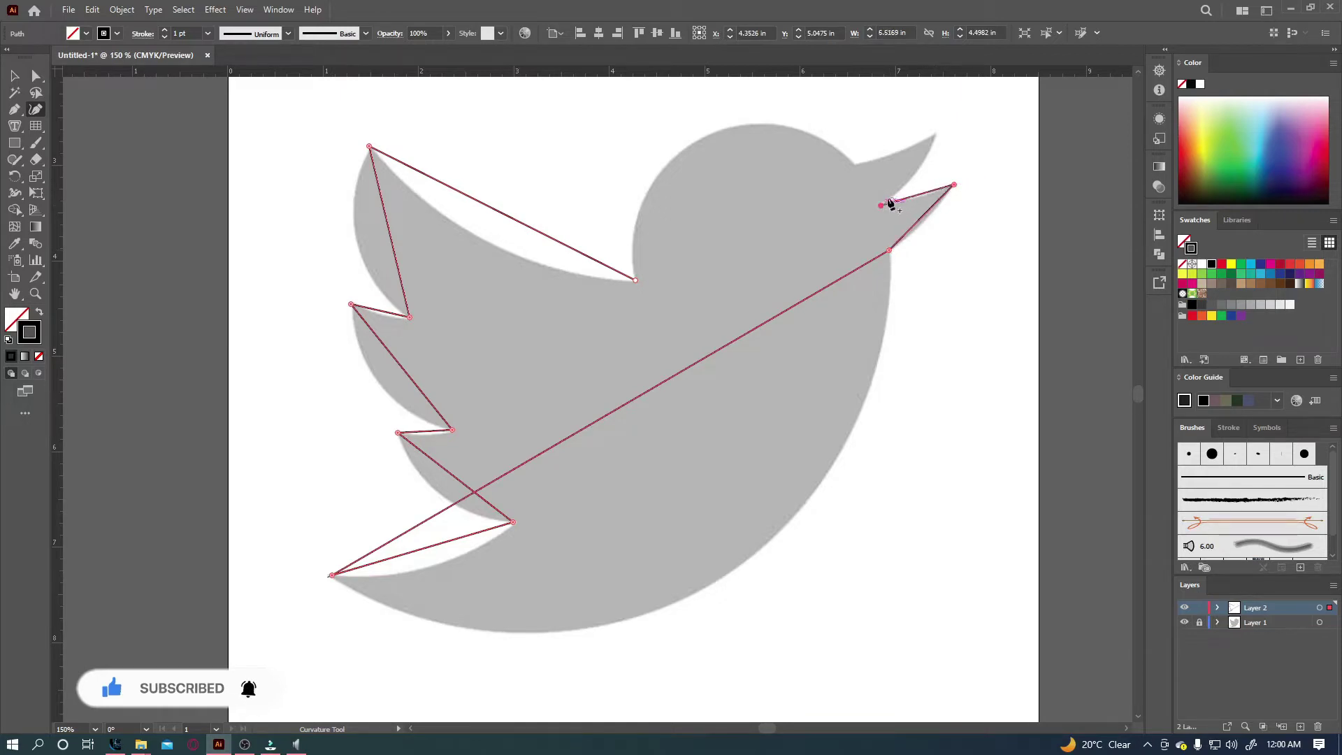
pyautogui.click(934, 135)
pyautogui.click(854, 166)
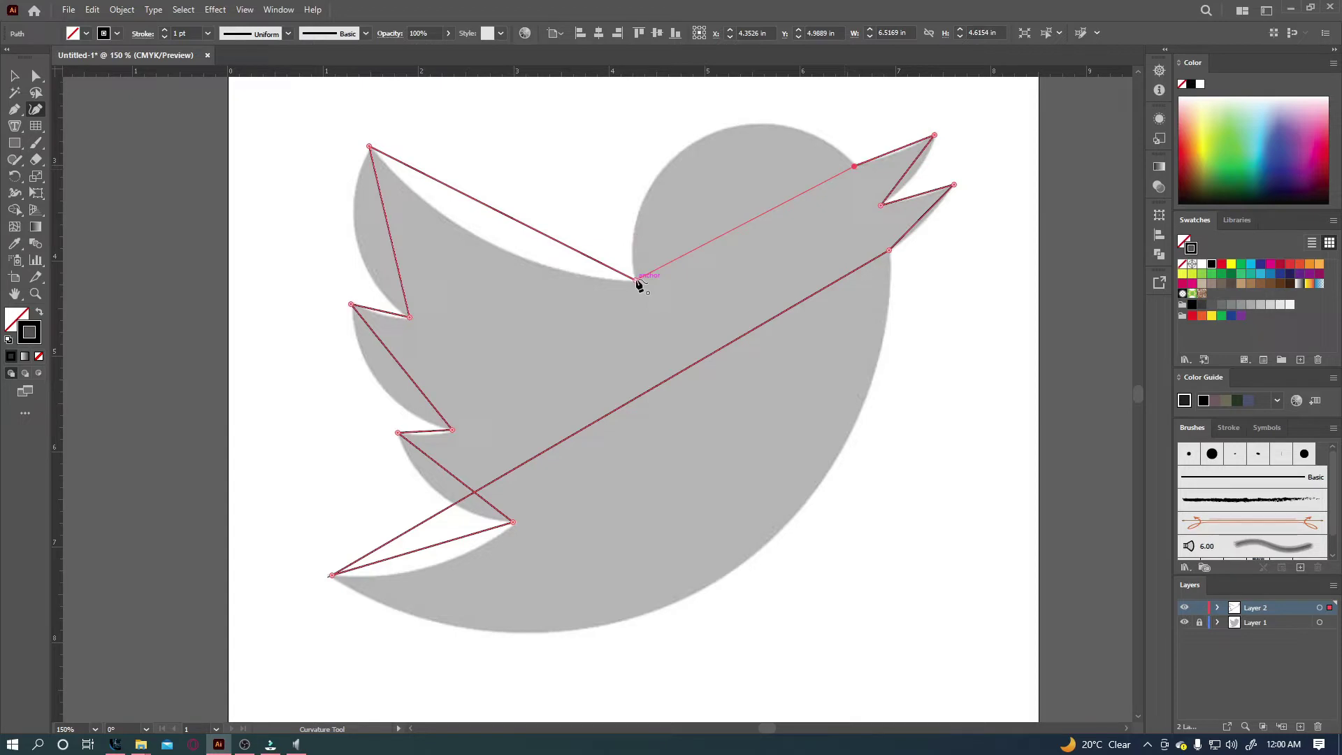
# Close the path and curve the head and back edges, adding a sharp top feather tip
pyautogui.click(635, 281)
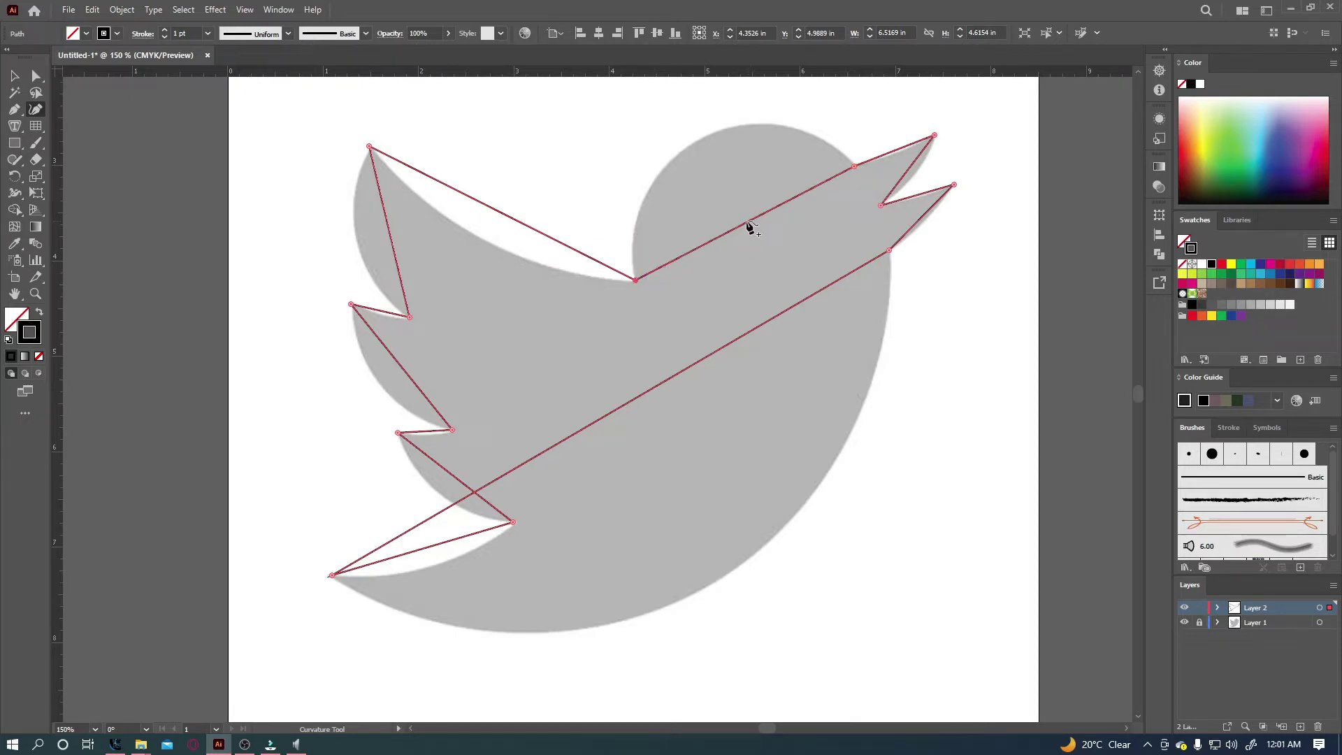
pyautogui.moveTo(746, 223)
pyautogui.mouseDown()
pyautogui.moveTo(704, 156)
pyautogui.moveTo(749, 218)
pyautogui.moveTo(690, 157)
pyautogui.moveTo(639, 195)
pyautogui.moveTo(581, 186)
pyautogui.moveTo(643, 209)
pyautogui.moveTo(560, 181)
pyautogui.moveTo(744, 204)
pyautogui.moveTo(832, 112)
pyautogui.moveTo(772, 169)
pyautogui.moveTo(715, 184)
pyautogui.moveTo(705, 143)
pyautogui.mouseUp()
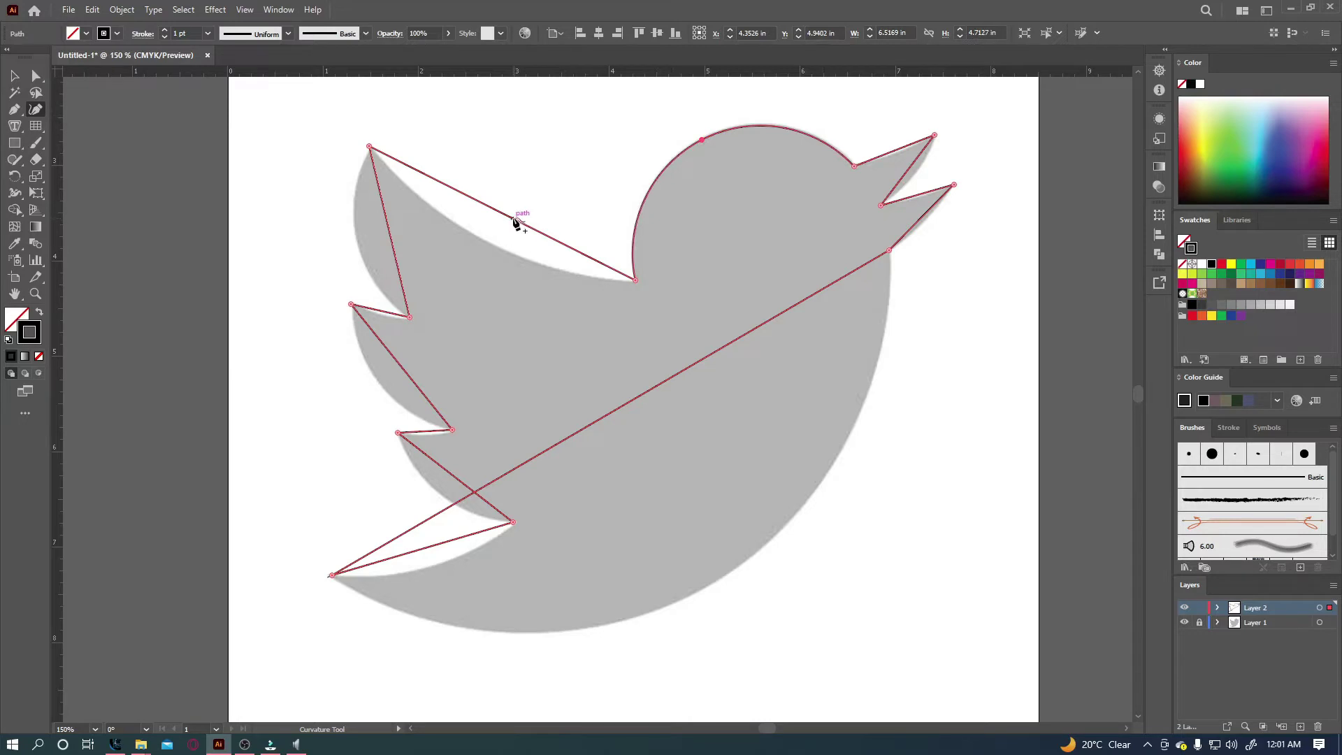
pyautogui.moveTo(514, 221); pyautogui.dragTo(490, 244)
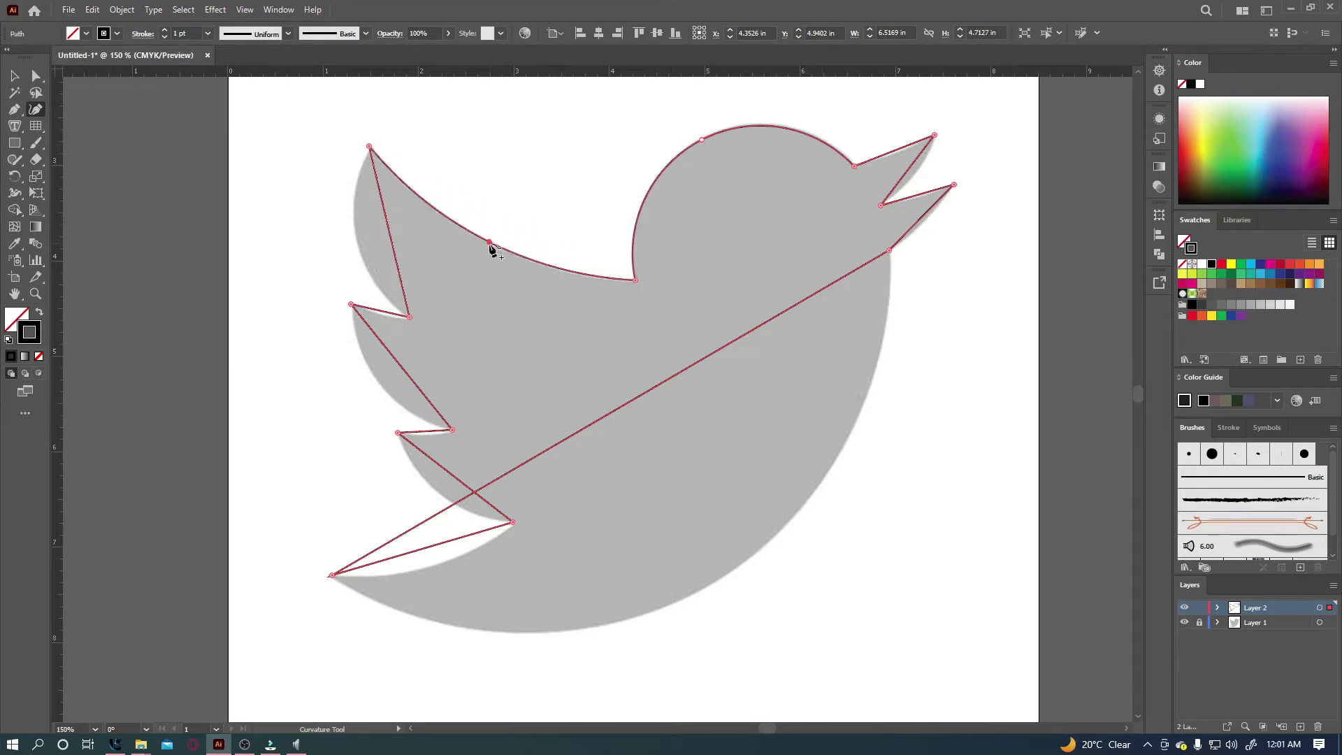
pyautogui.moveTo(391, 238); pyautogui.dragTo(357, 241)
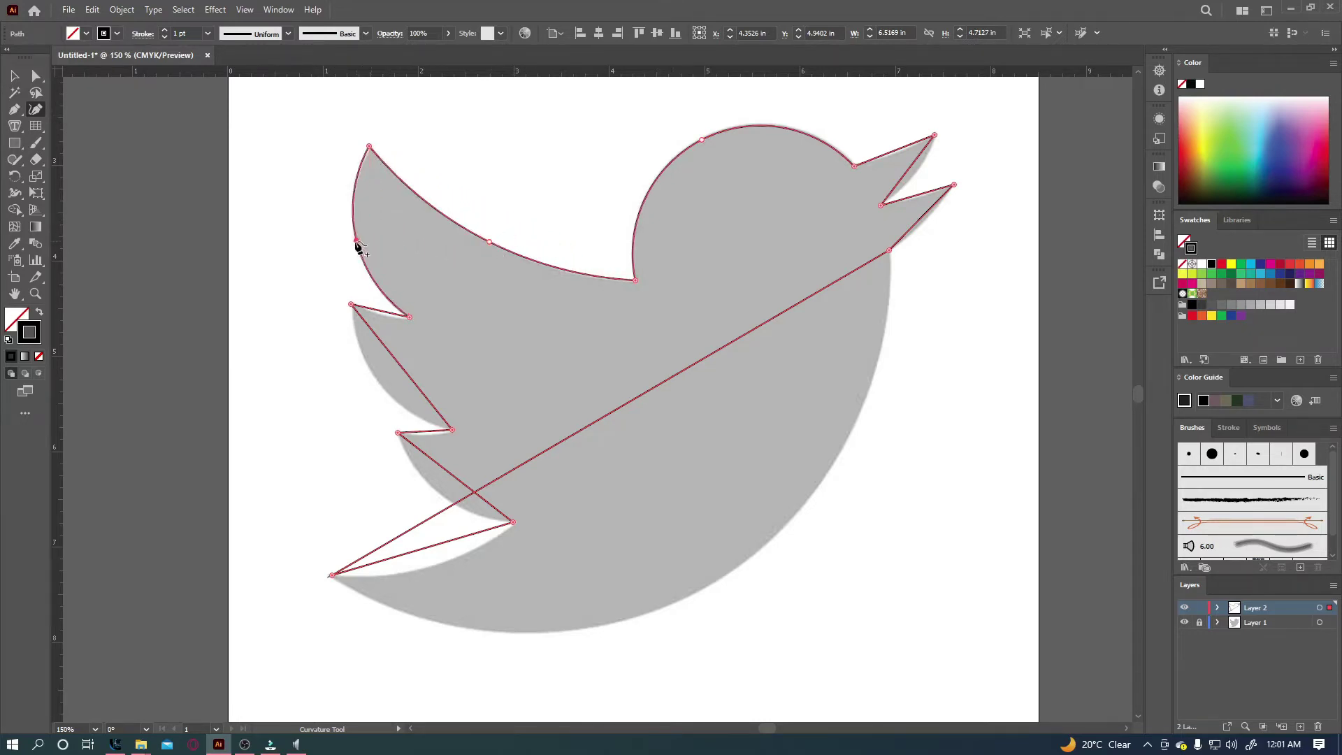
pyautogui.click(378, 313)
pyautogui.moveTo(399, 366); pyautogui.dragTo(385, 395)
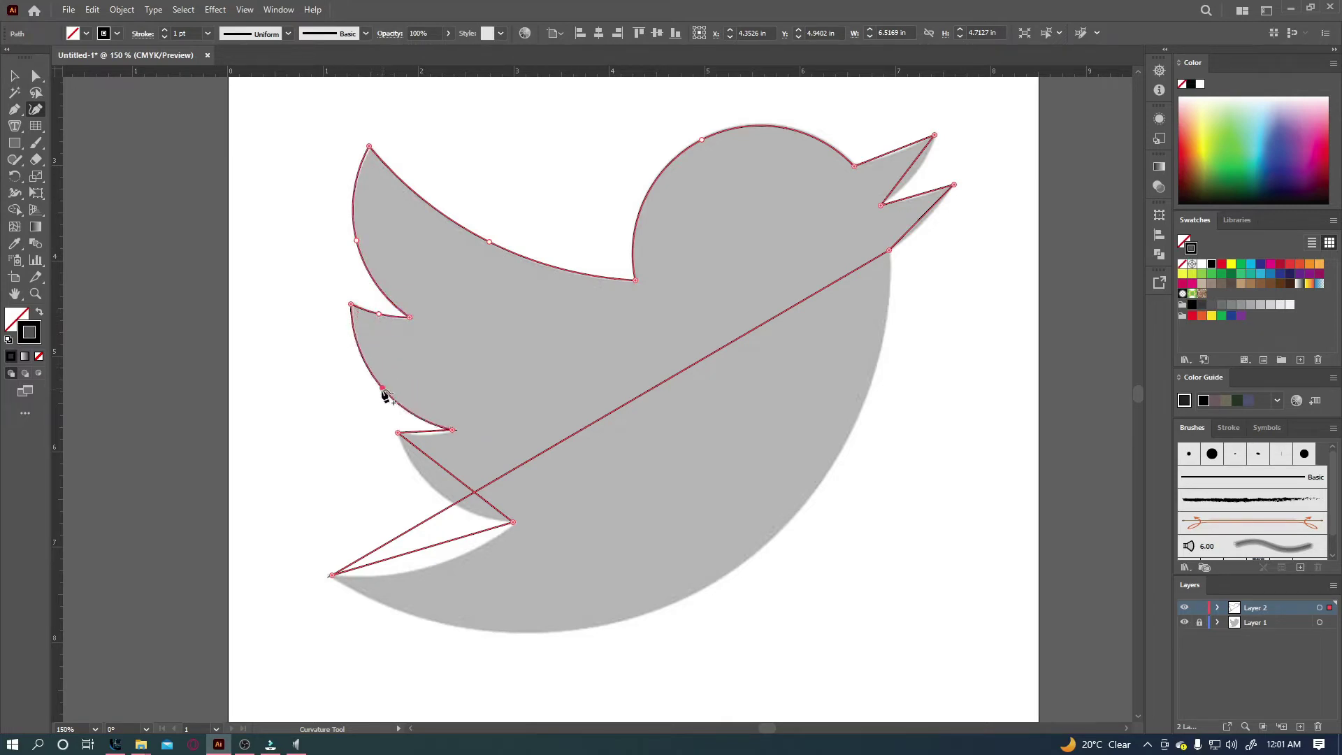
# Curve the middle feather, tail edge, belly and both beak edges to match the reference
pyautogui.click(420, 434)
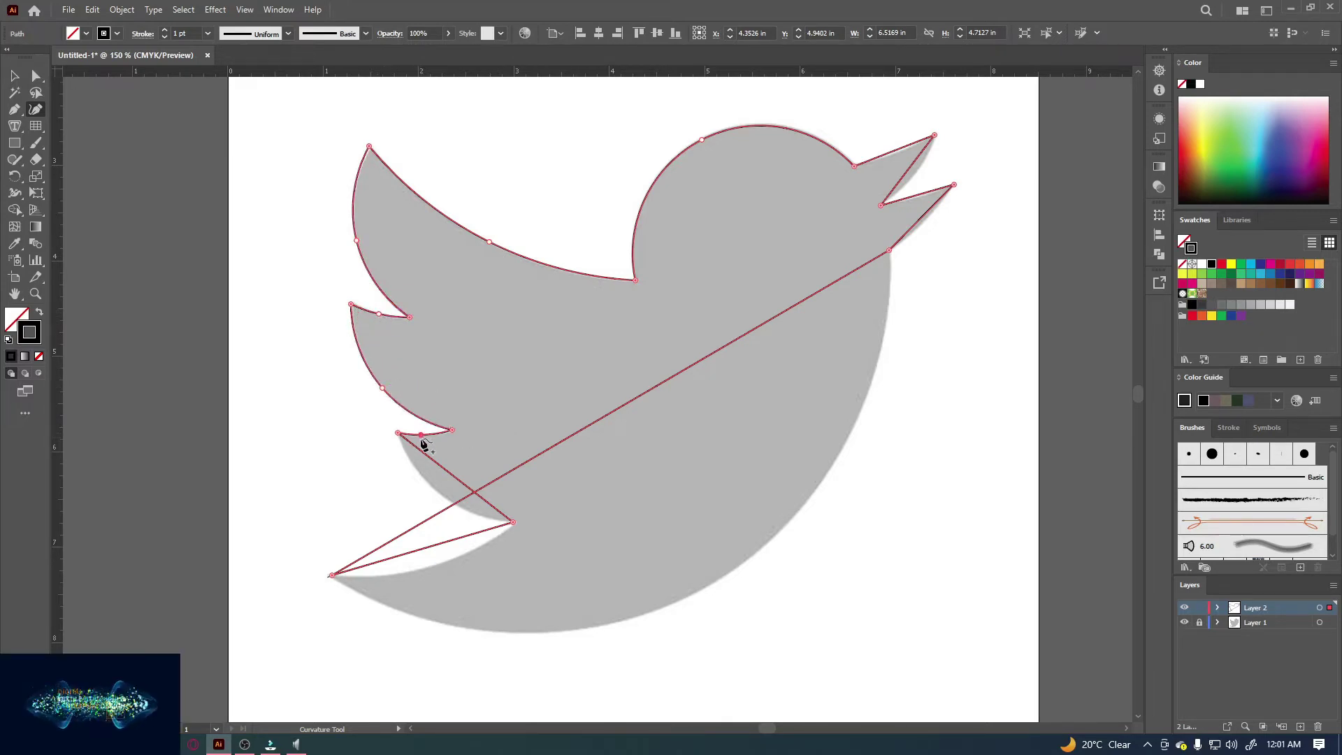
pyautogui.moveTo(452, 477); pyautogui.dragTo(443, 497)
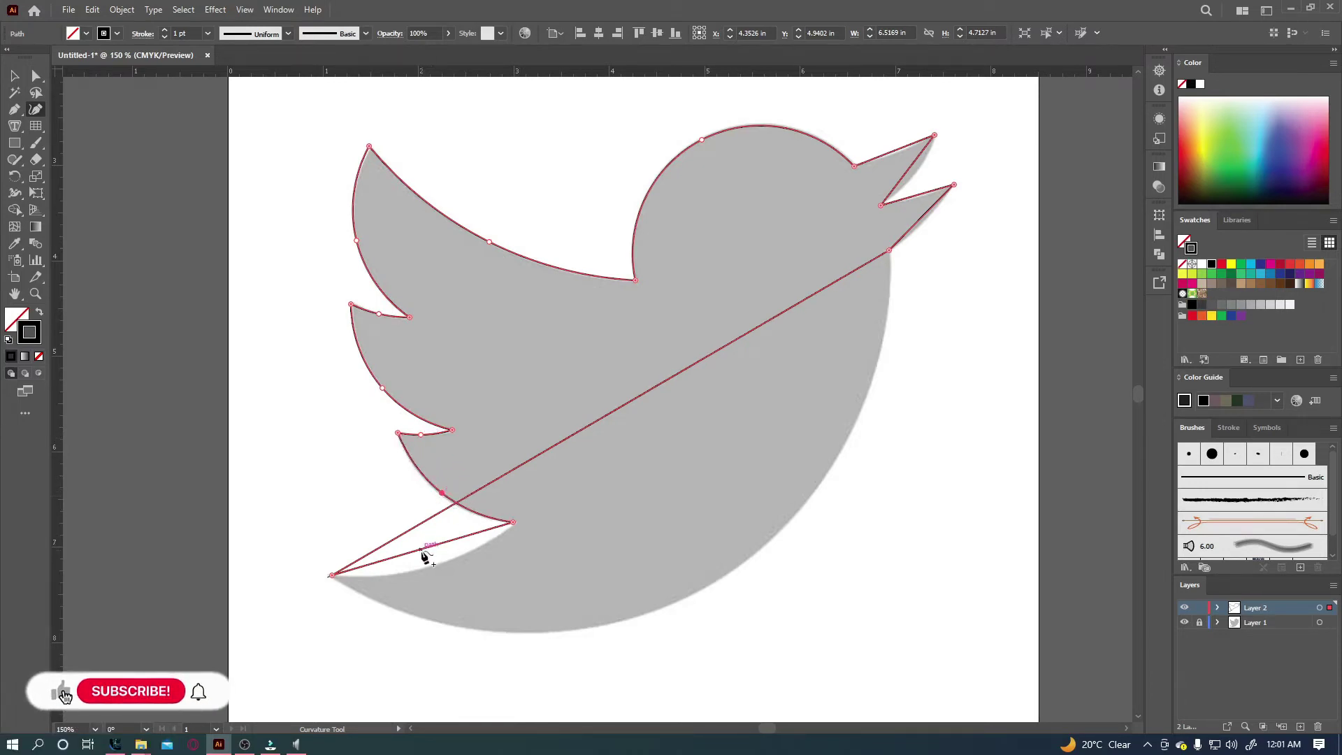
pyautogui.moveTo(422, 550); pyautogui.dragTo(424, 572)
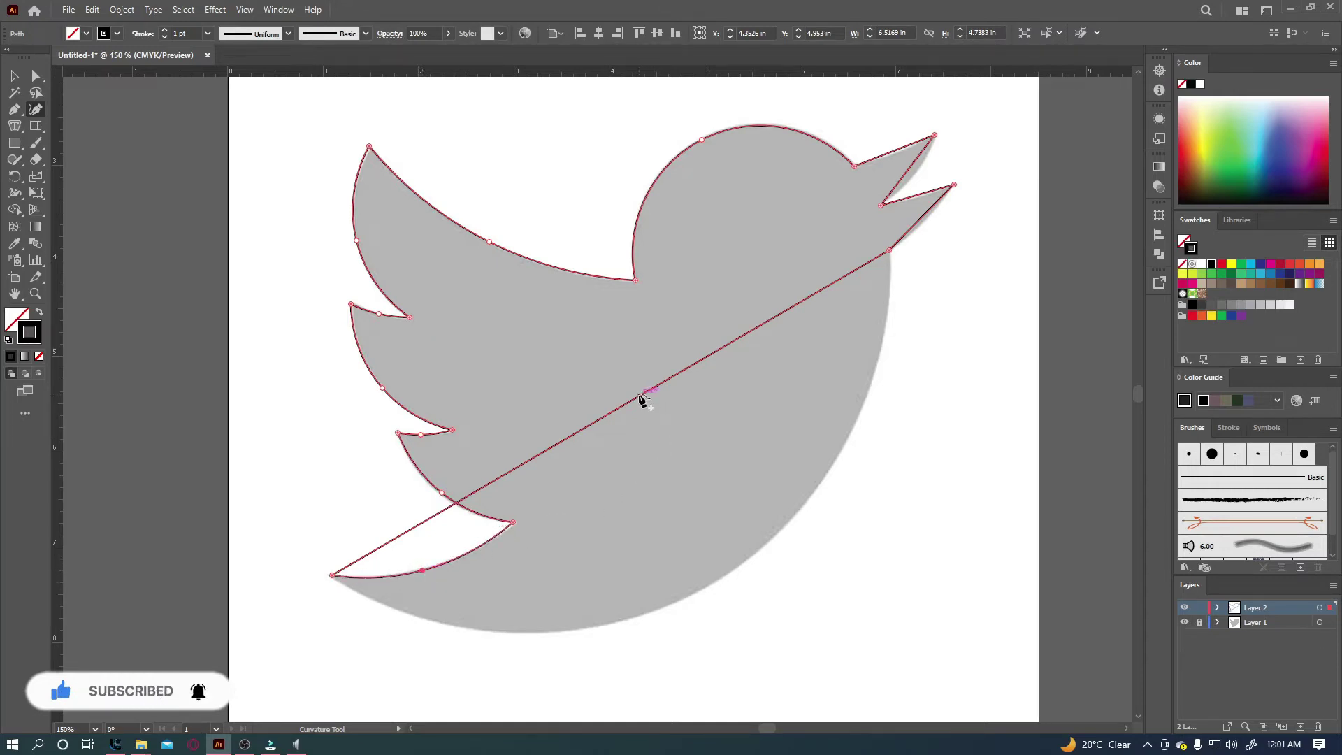
pyautogui.moveTo(642, 400); pyautogui.dragTo(738, 570)
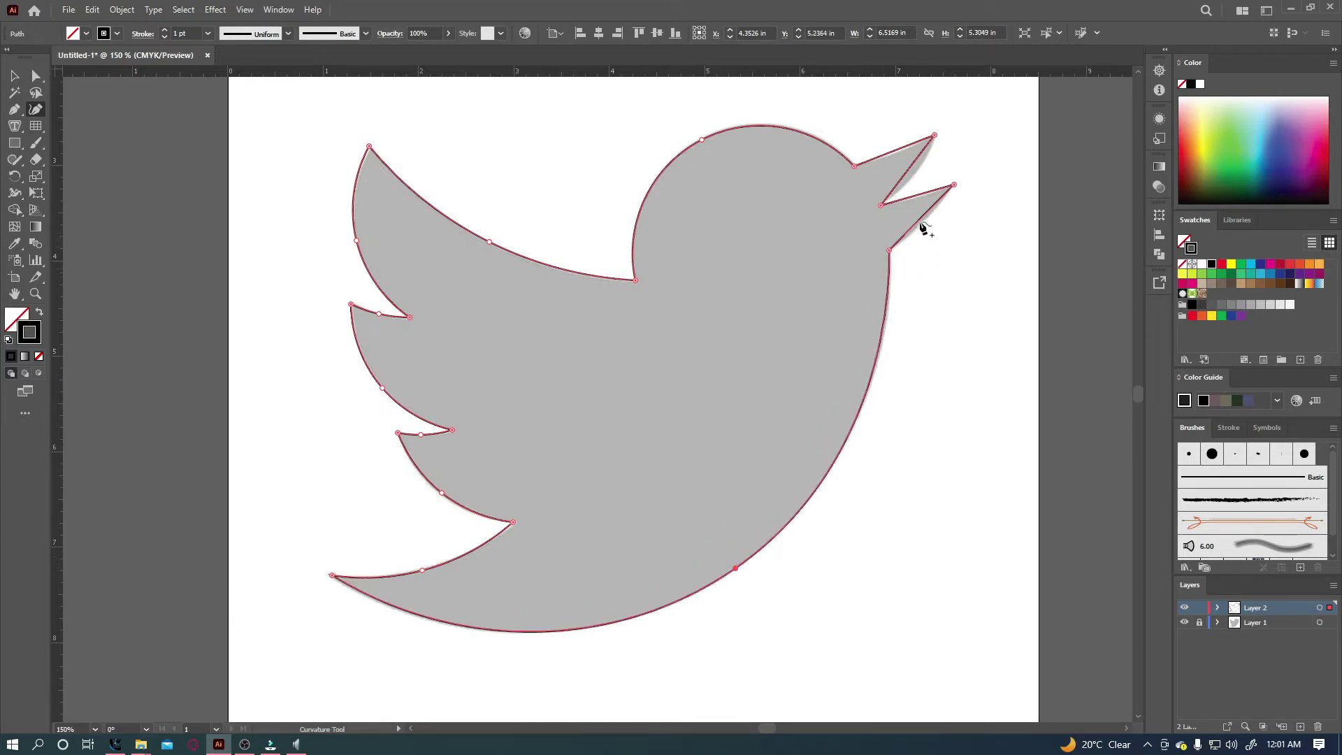
pyautogui.moveTo(921, 221); pyautogui.dragTo(920, 203)
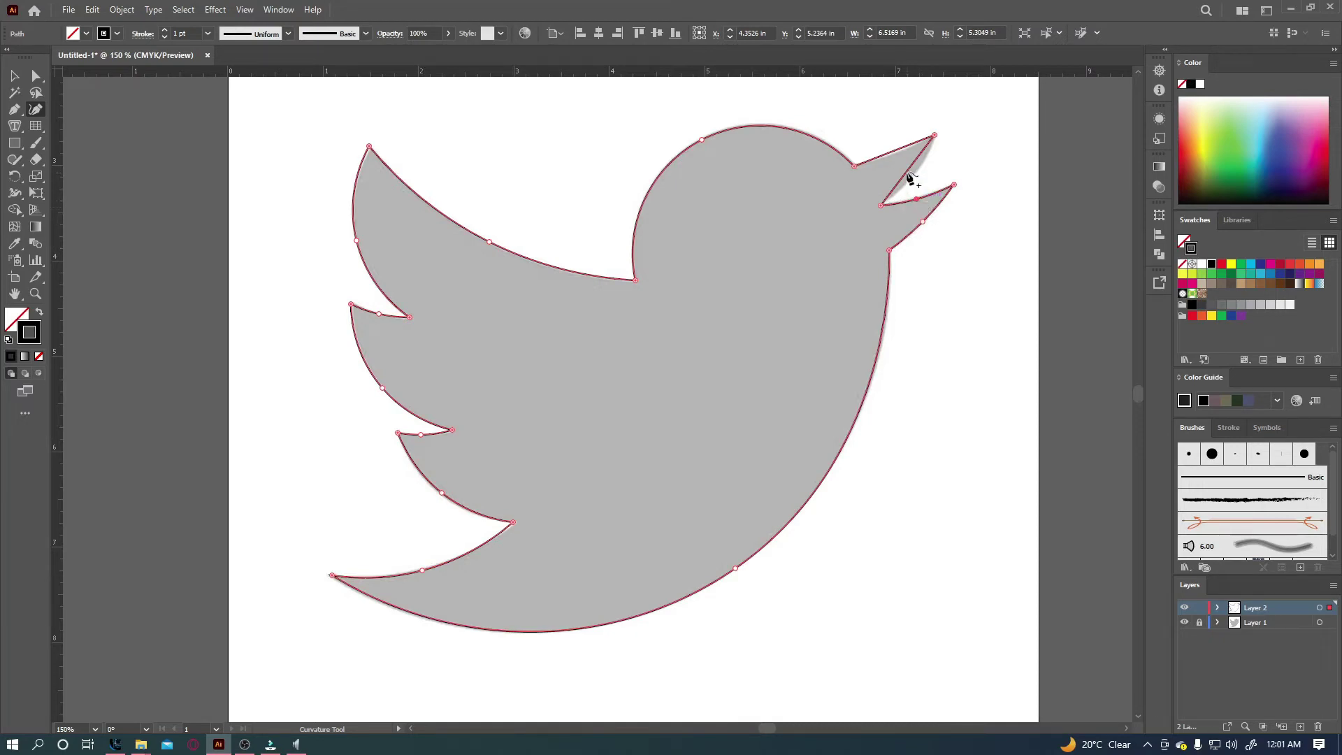
pyautogui.moveTo(909, 171); pyautogui.dragTo(896, 158)
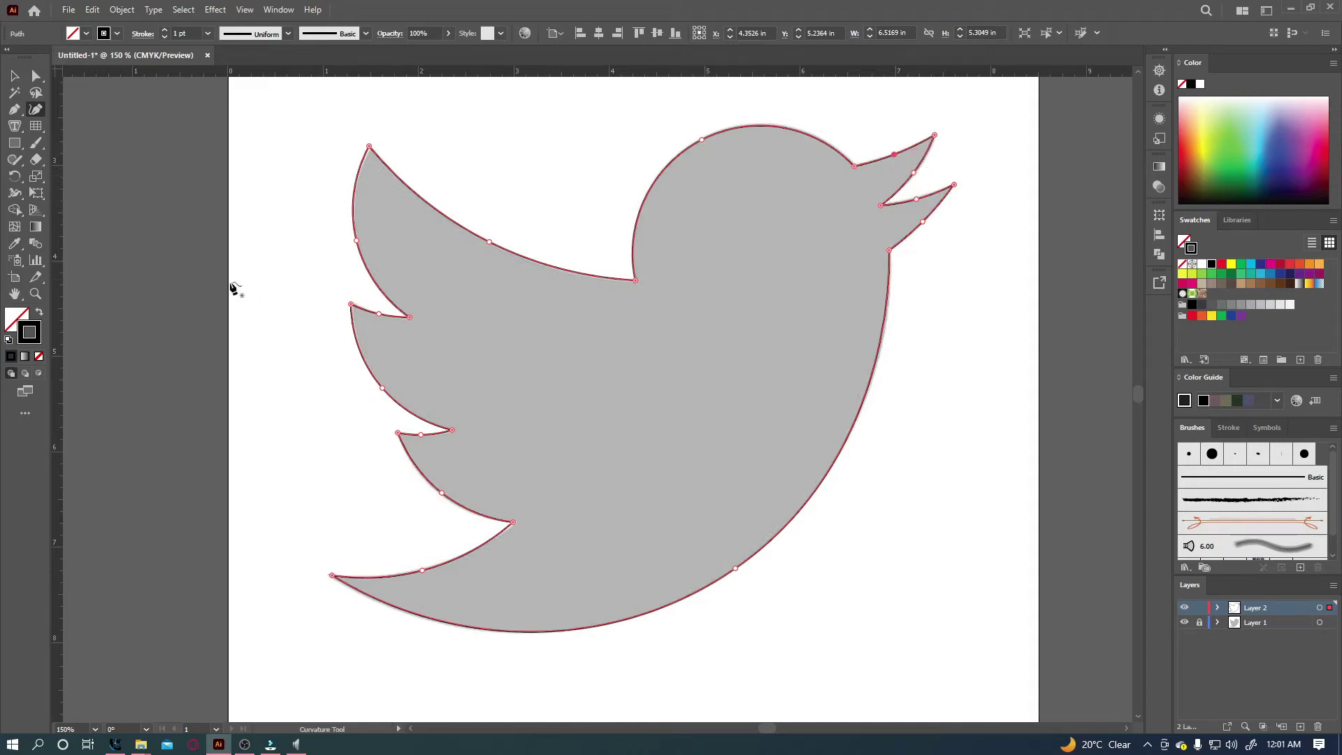
# Fill the bird with the small blue square's colour via the Eyedropper and select the shape
pyautogui.scroll(2, 391, 311)
pyautogui.scroll(5, 390, 306)
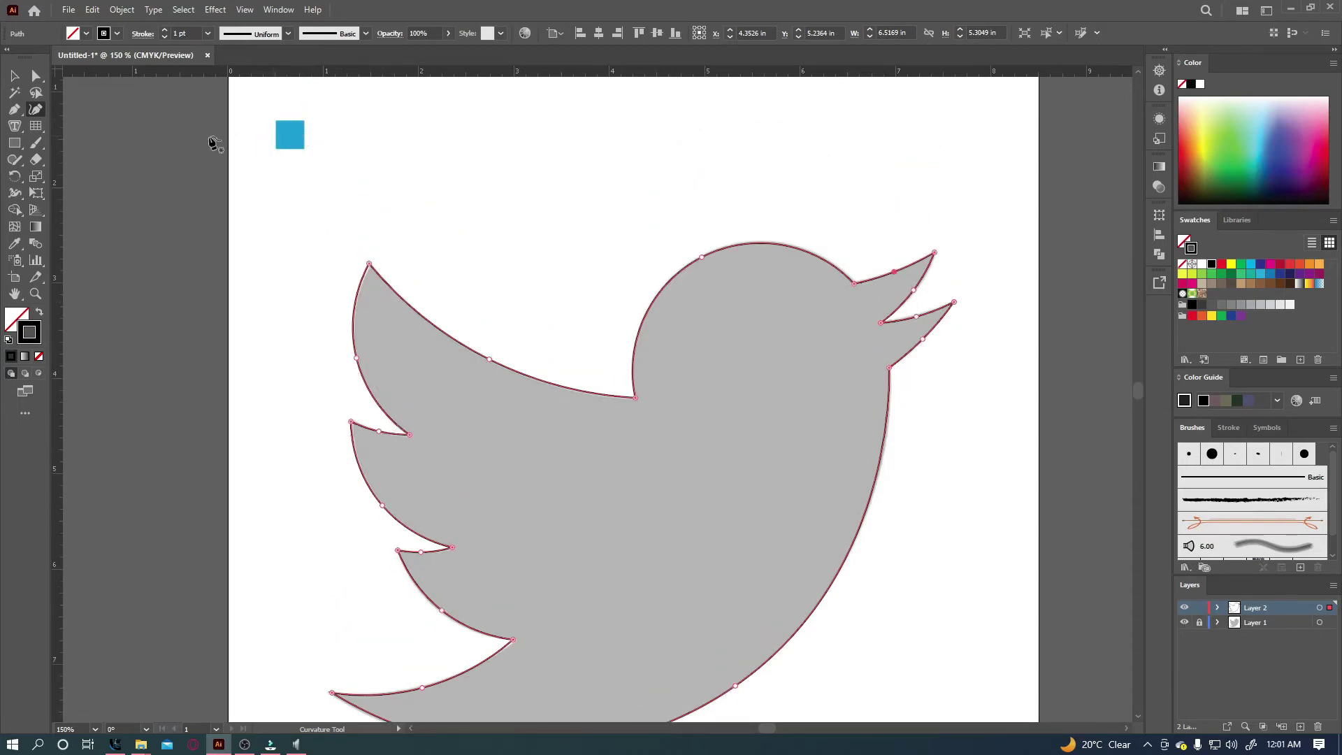
pyautogui.click(13, 244)
pyautogui.click(297, 125)
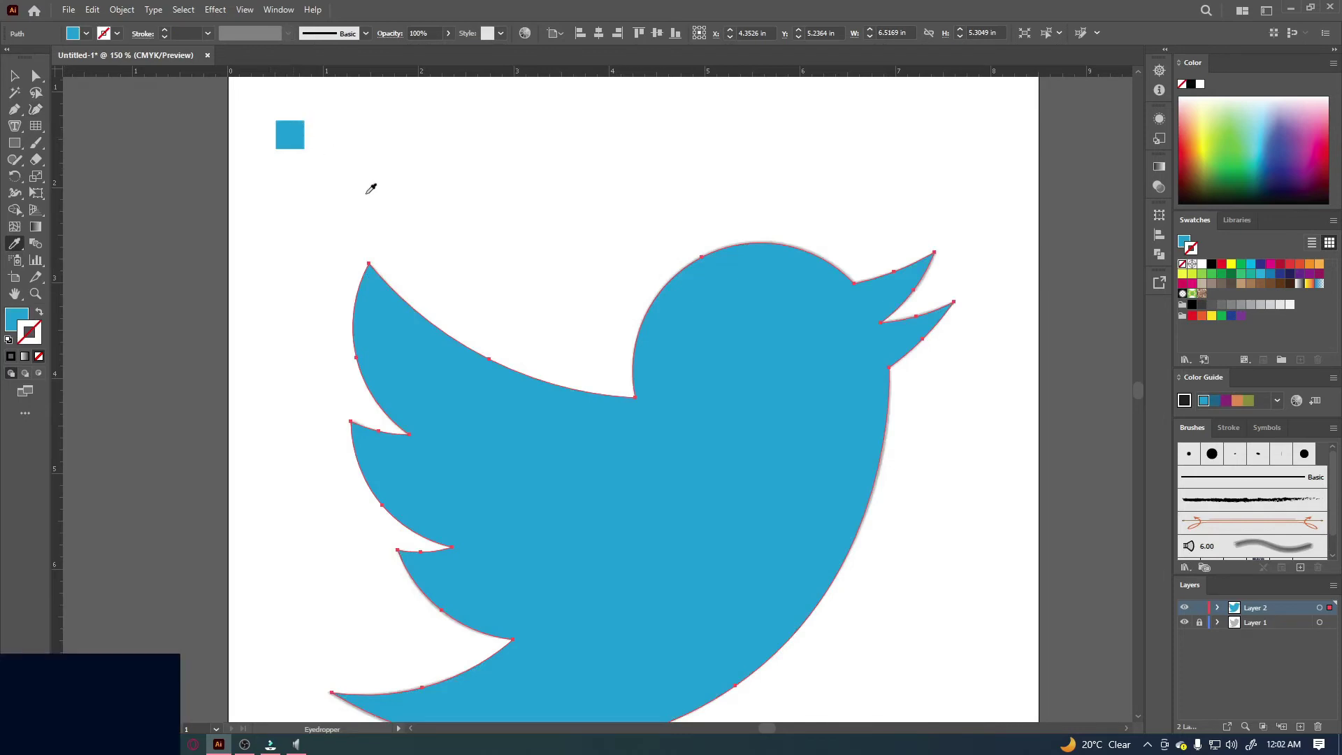
pyautogui.click(15, 77)
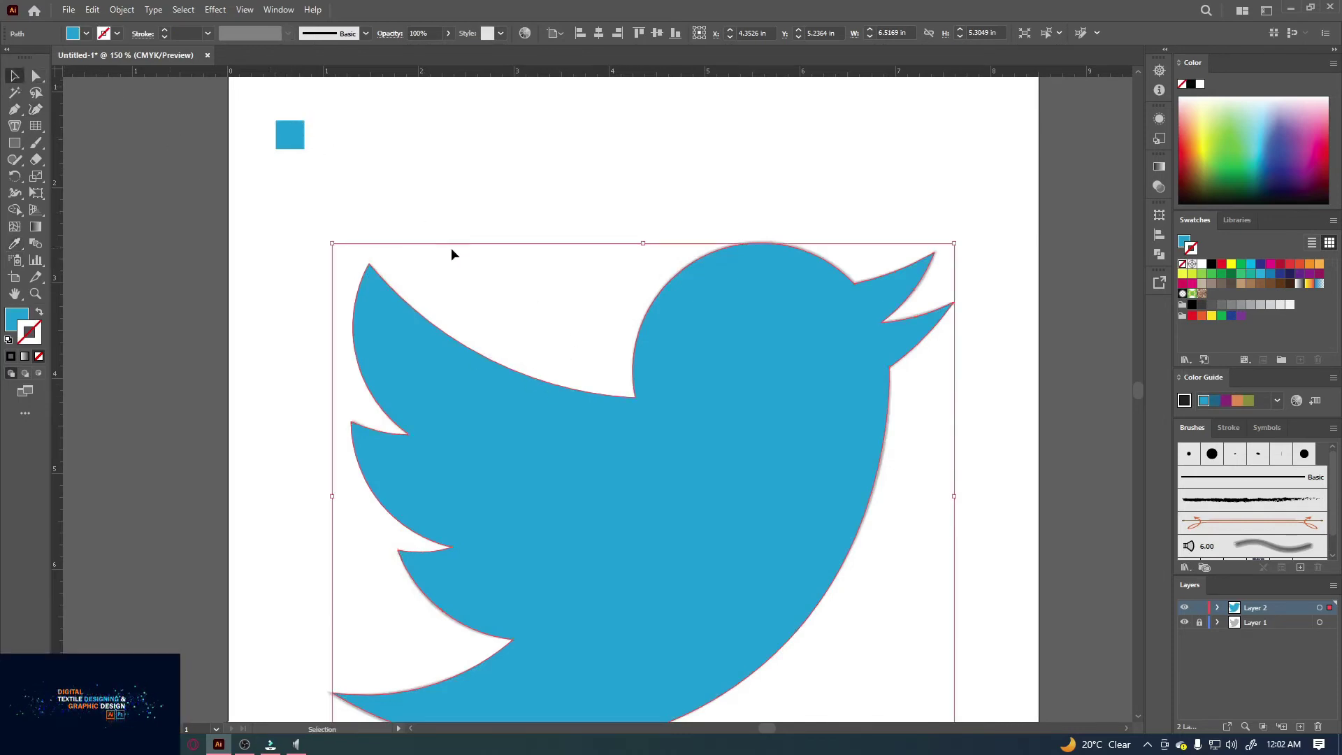
pyautogui.scroll(-4, 500, 256)
pyautogui.scroll(-1, 501, 256)
pyautogui.scroll(1, 636, 360)
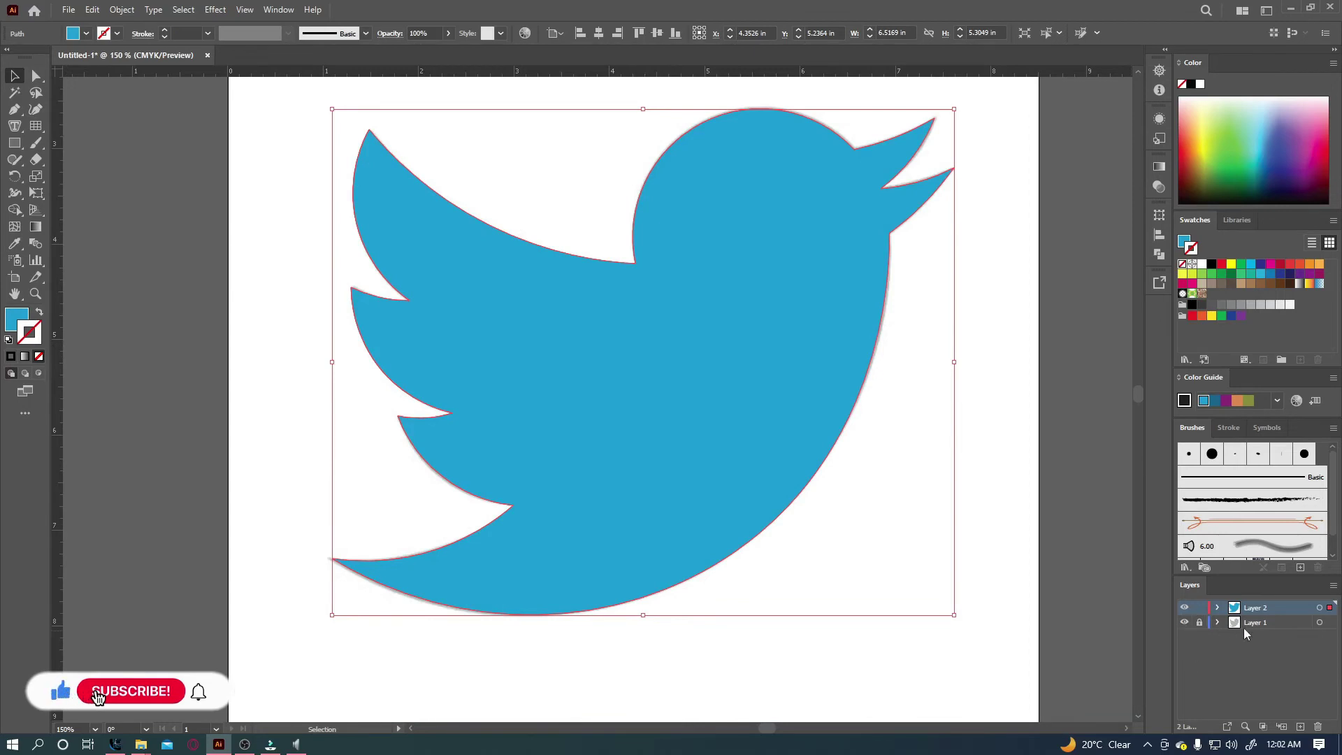
# Compare layers by toggling visibility, ending with Layer 1 hidden, Layer 2 shown, in Preview mode
pyautogui.click(1185, 623)
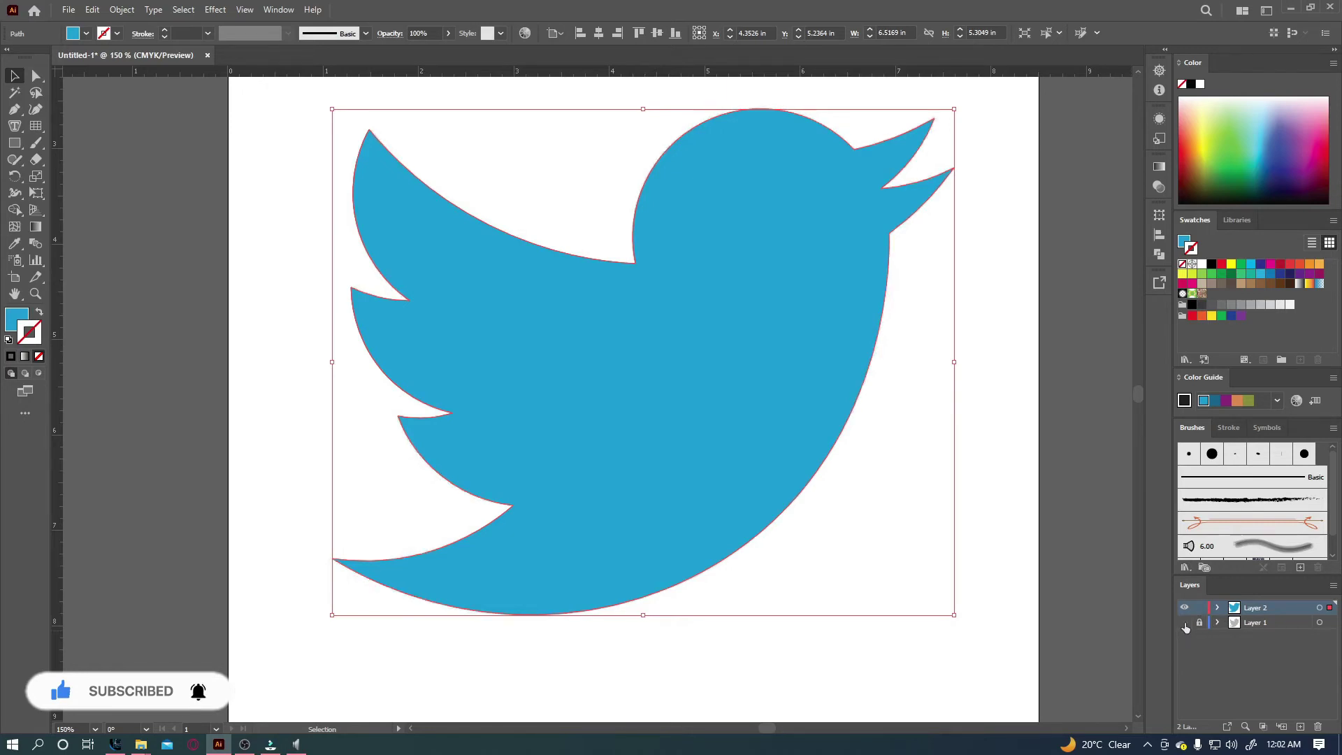
pyautogui.keyDown('alt'); pyautogui.click(1185, 622); pyautogui.keyUp('alt')
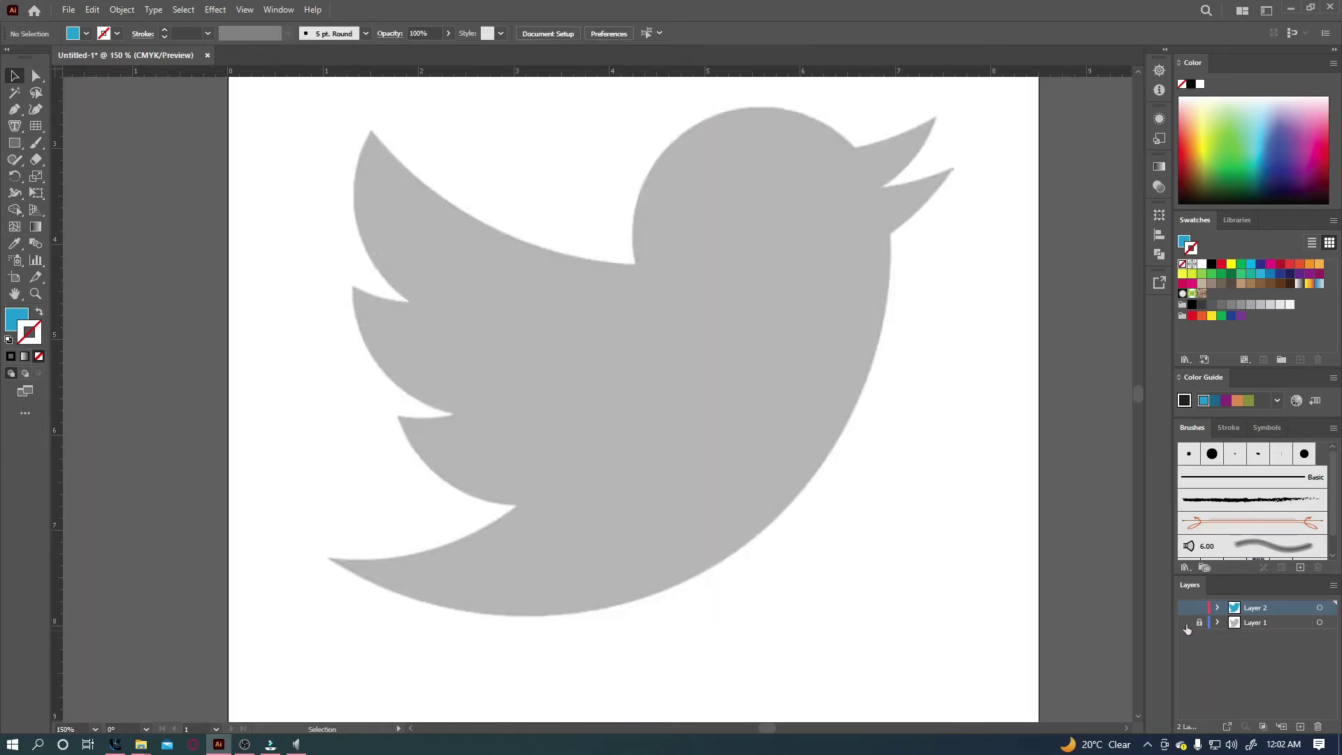
pyautogui.click(1185, 623)
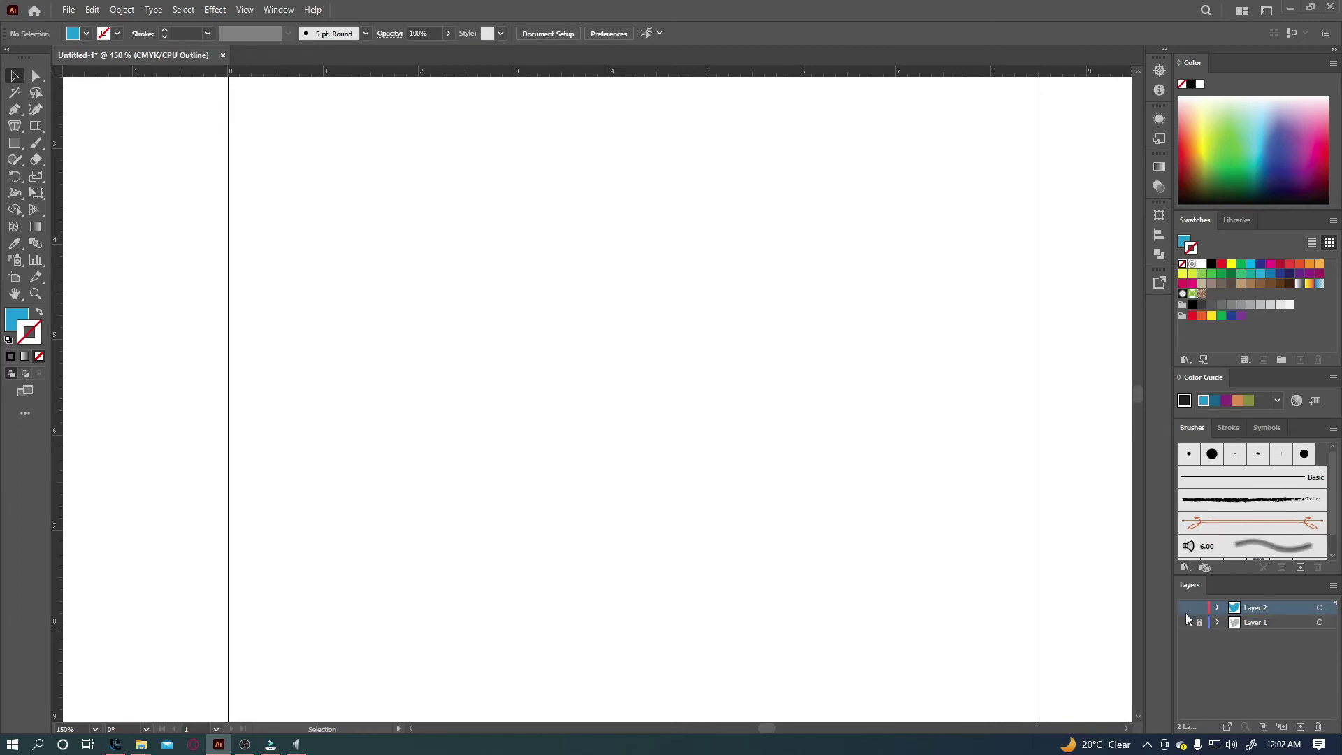
pyautogui.hotkey('ctrl', 'y')
pyautogui.click(1185, 608)
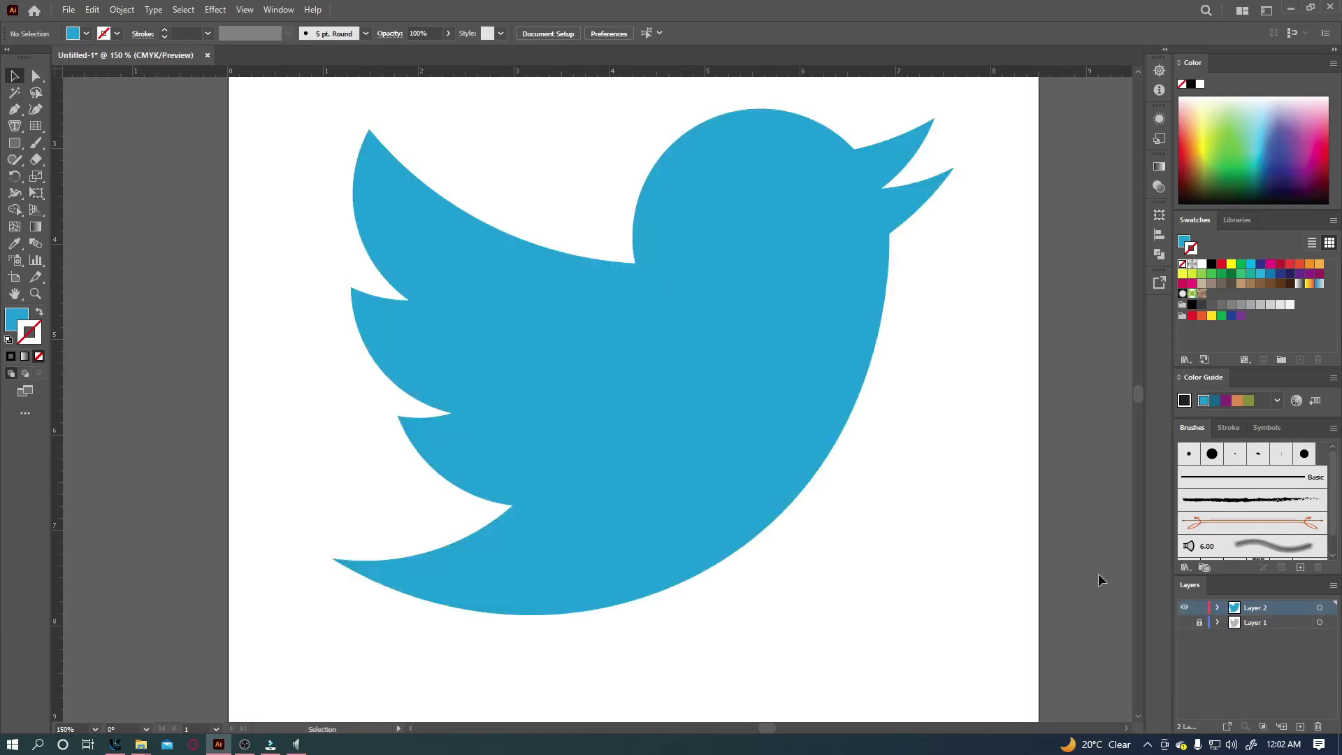